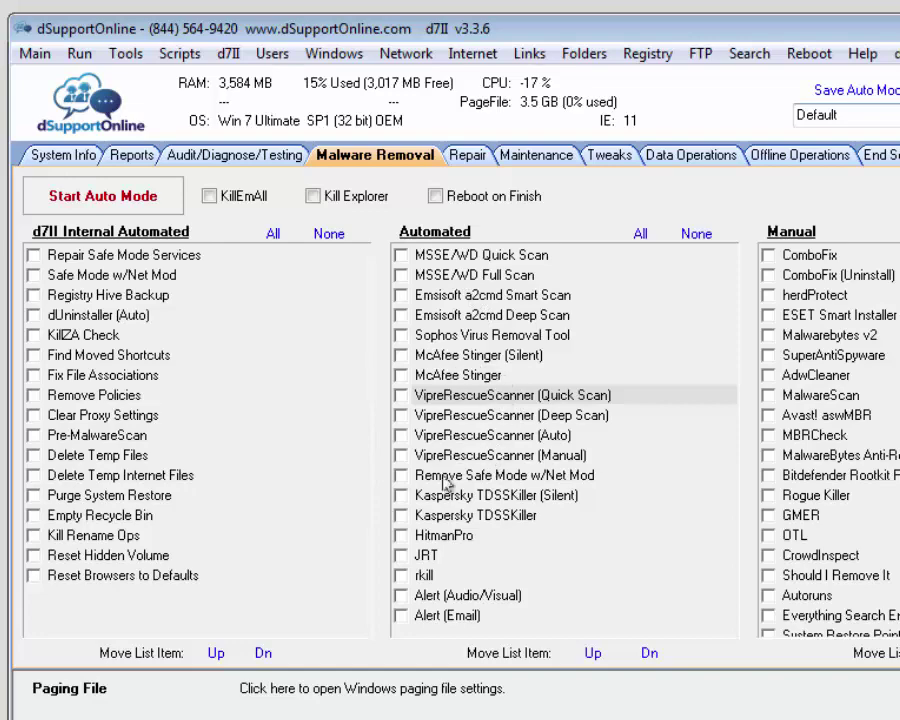
Look over the offline operations and the descriptions of the four VipreRescueScanner variants in the automated malware removal list.
click(800, 157)
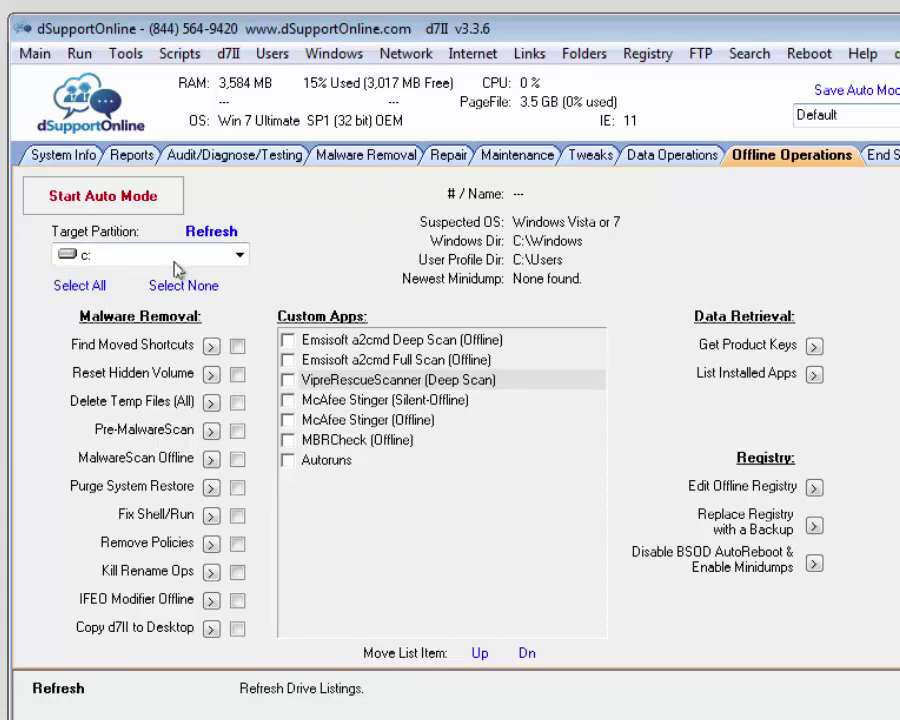
click(383, 155)
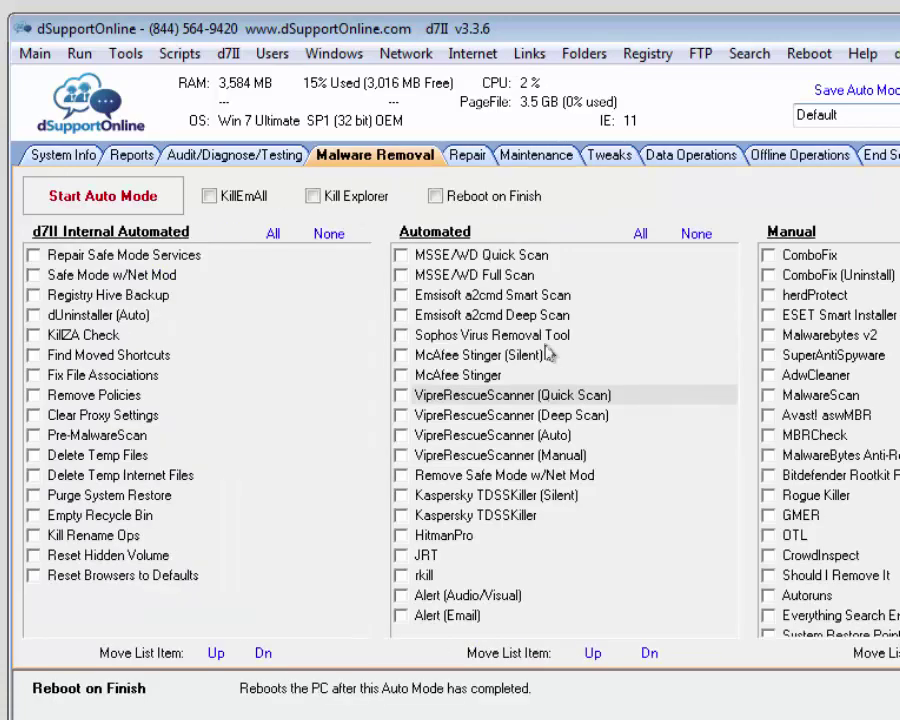
click(605, 416)
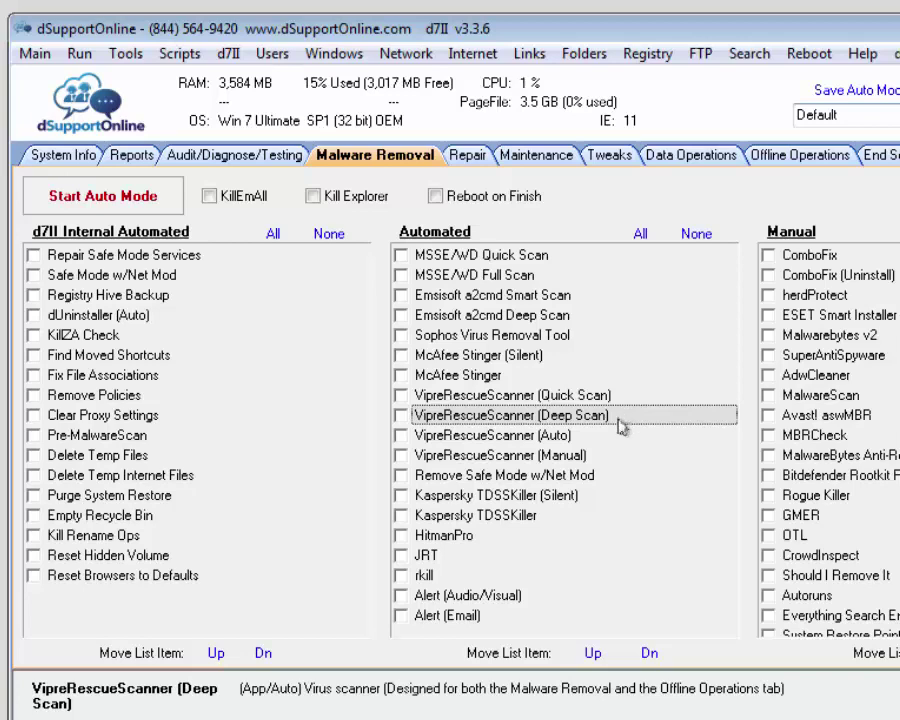
click(603, 439)
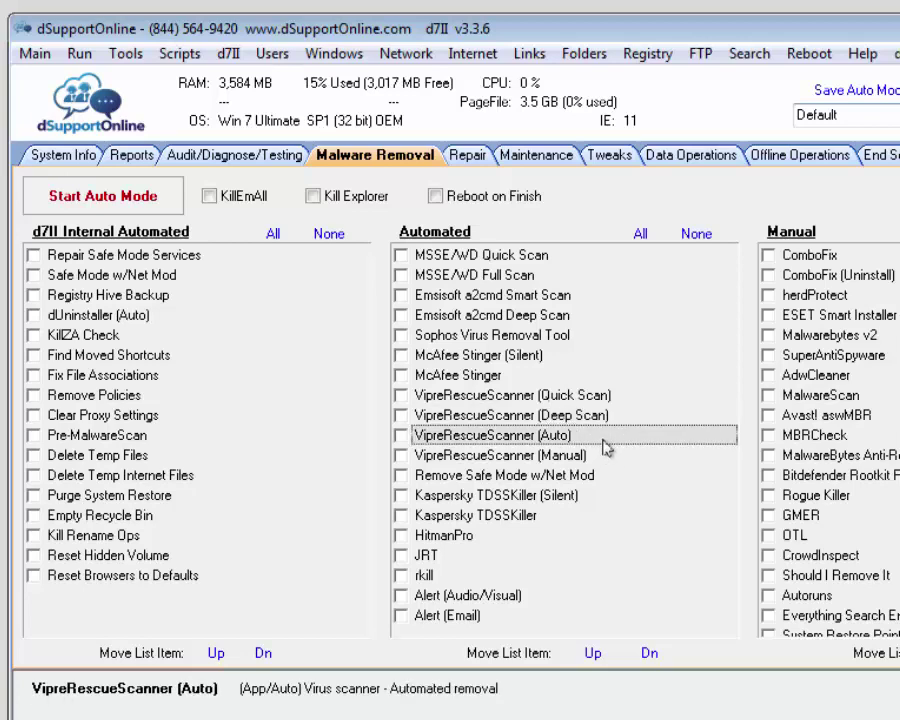
click(603, 456)
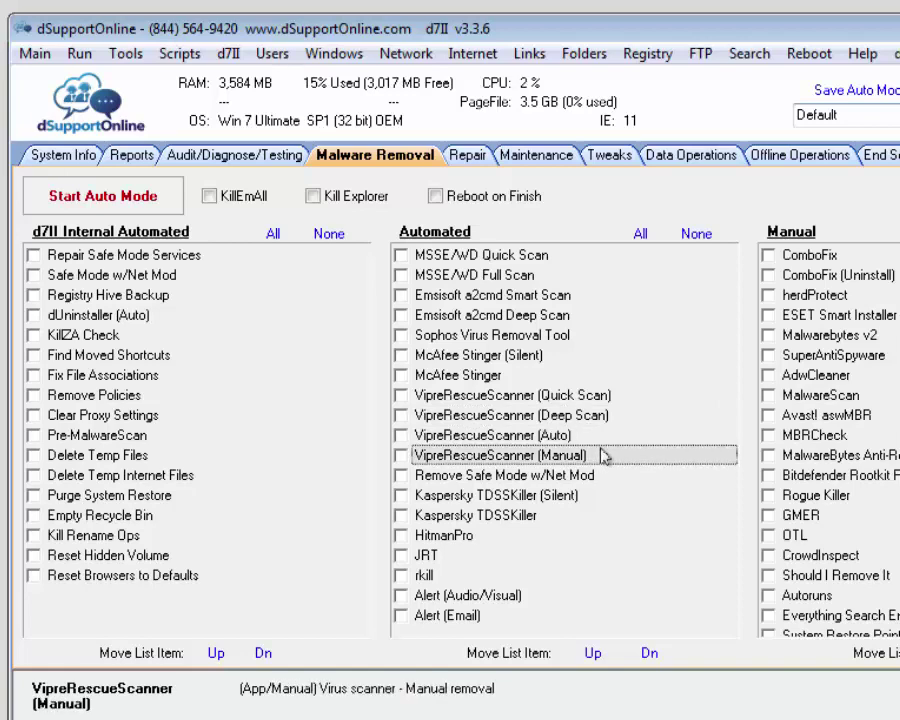
click(604, 438)
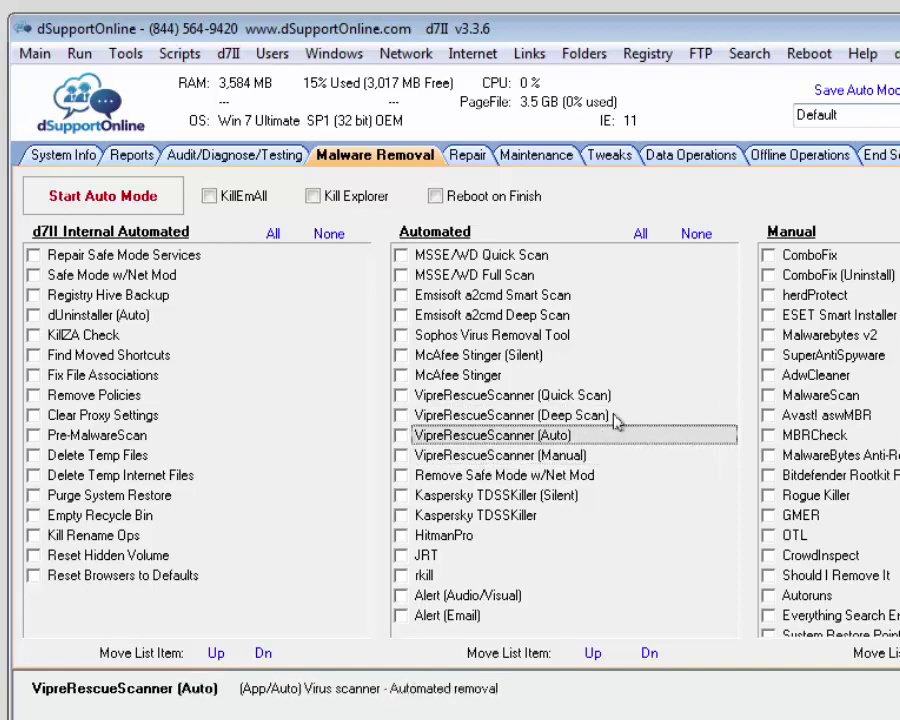
click(610, 414)
click(620, 398)
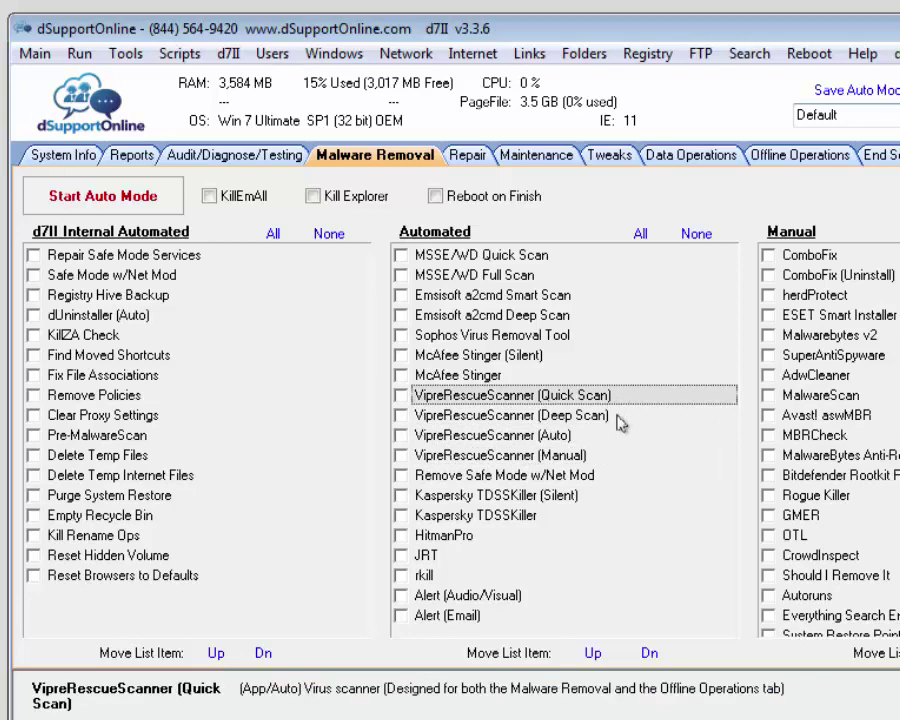
Run VipreRescueScanner (Quick Scan) and close its console window.
double_click(527, 400)
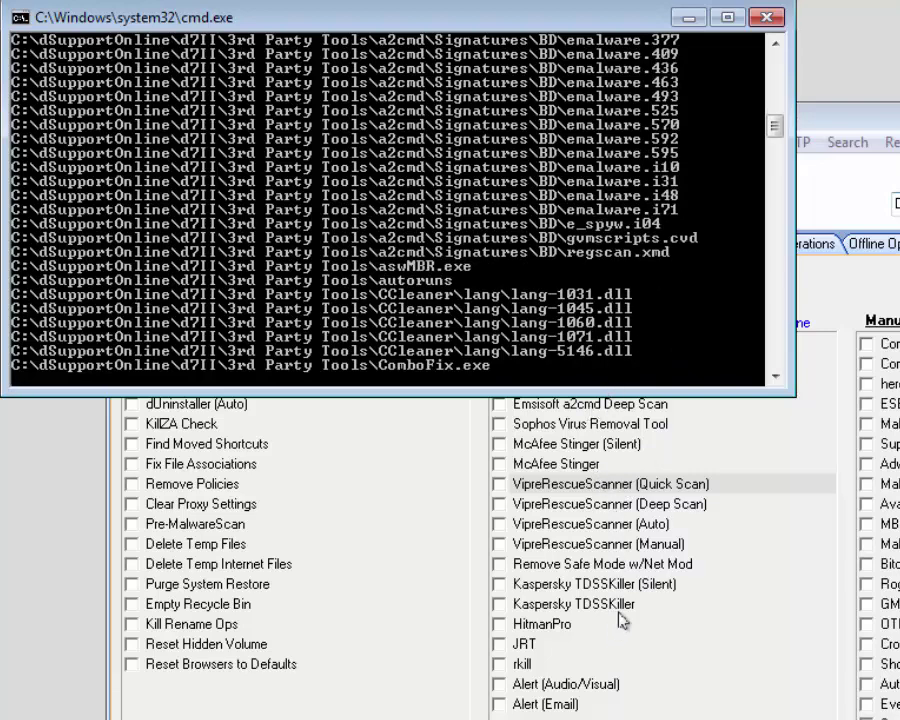
click(767, 18)
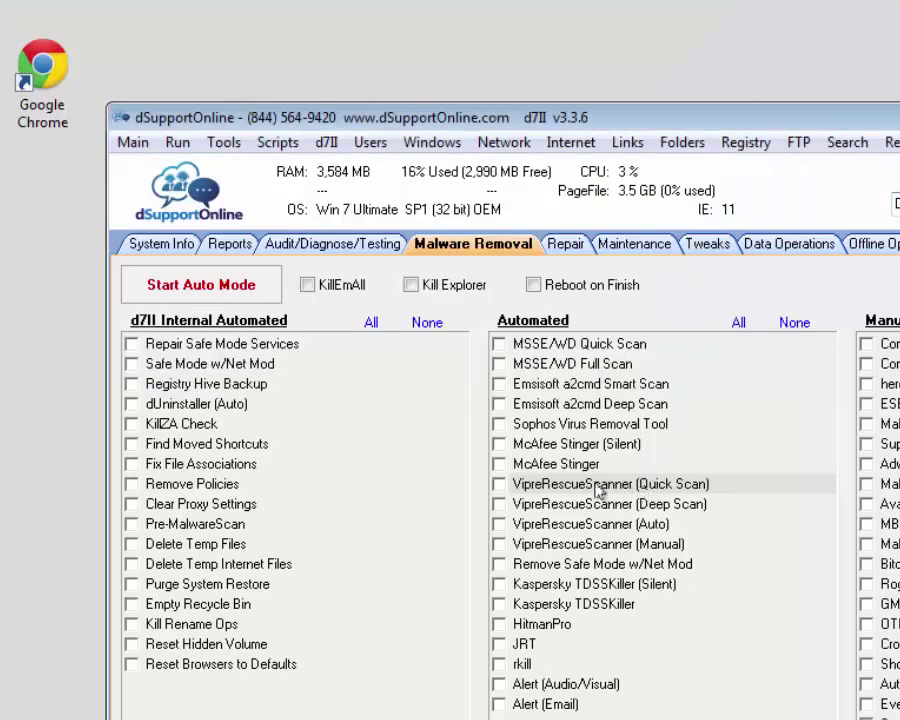
Visit the website of VipreRescueScanner (Quick Scan) and read the VIPRE Rescue description and instructions.
right_click(598, 487)
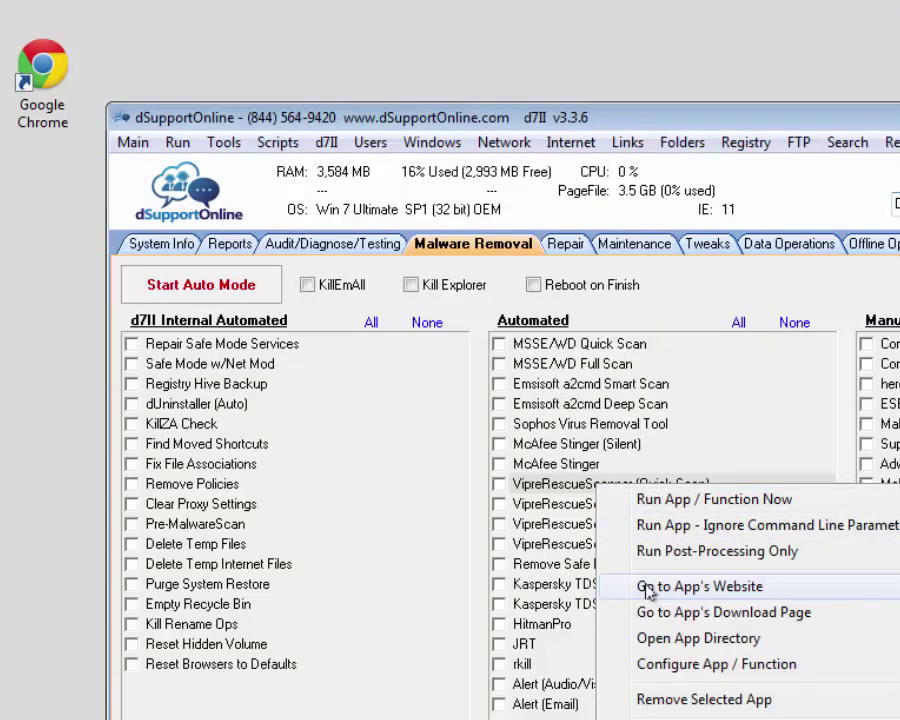
click(745, 596)
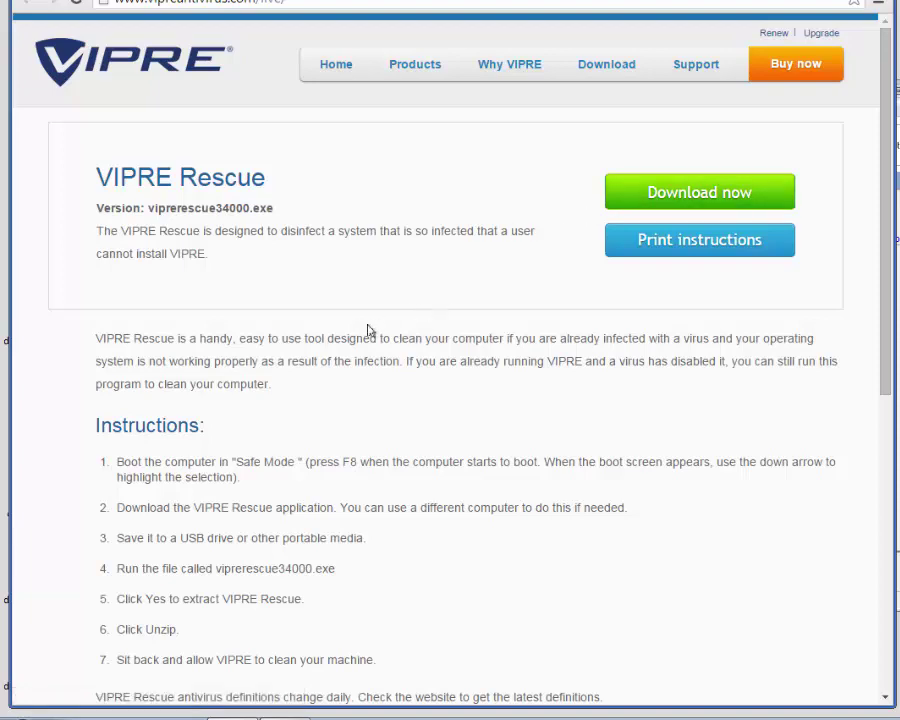
scroll(369, 330, down, 3)
scroll(369, 330, up, 1)
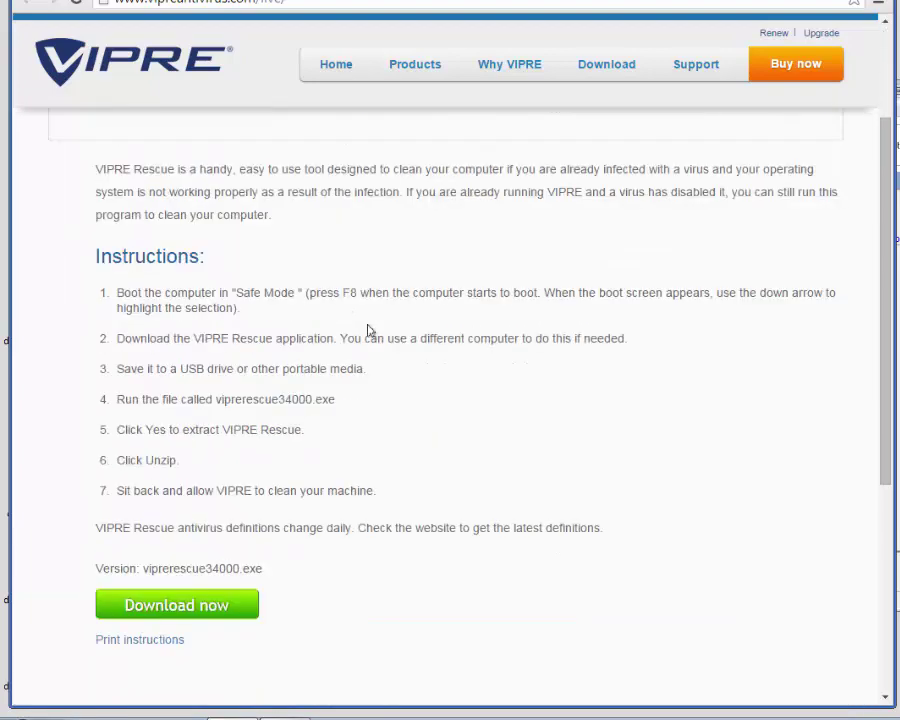
scroll(270, 318, up, 2)
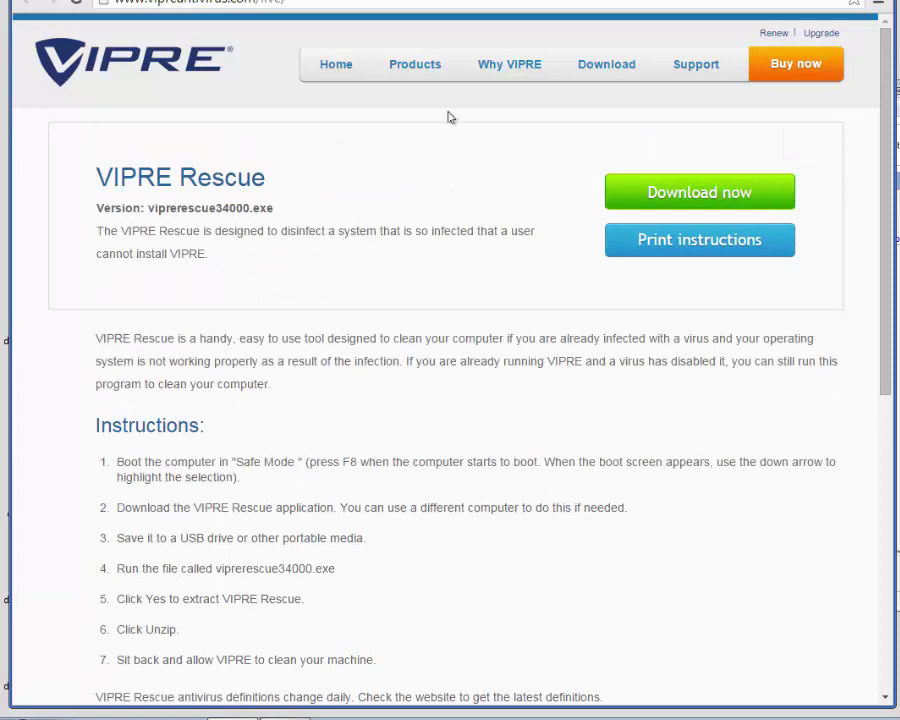
Examine the VIPRE vs. Competition comparison chart in the site's Why VIPRE section.
click(497, 63)
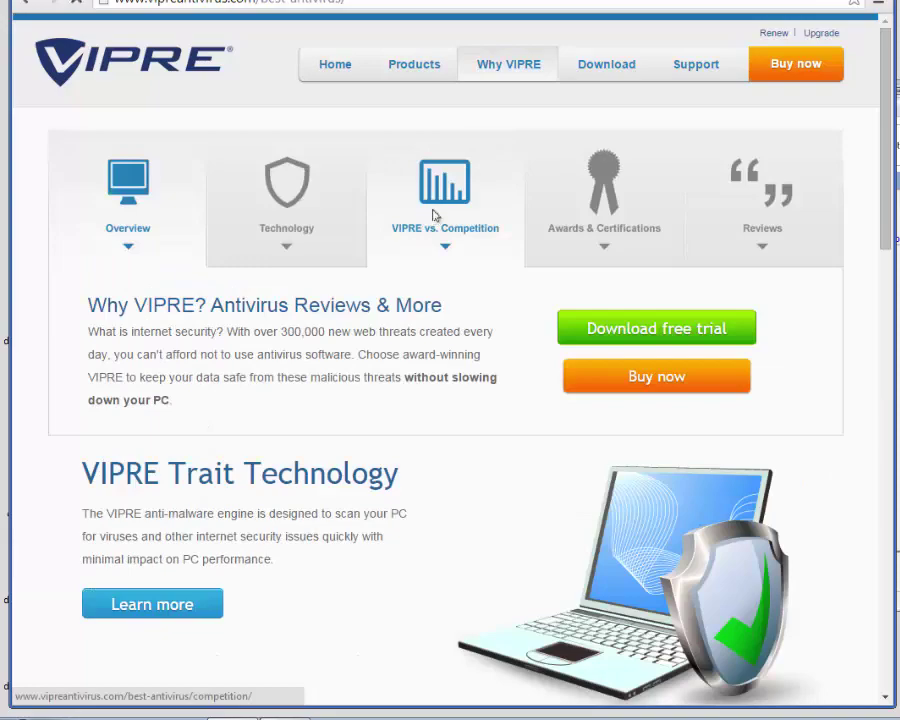
click(435, 215)
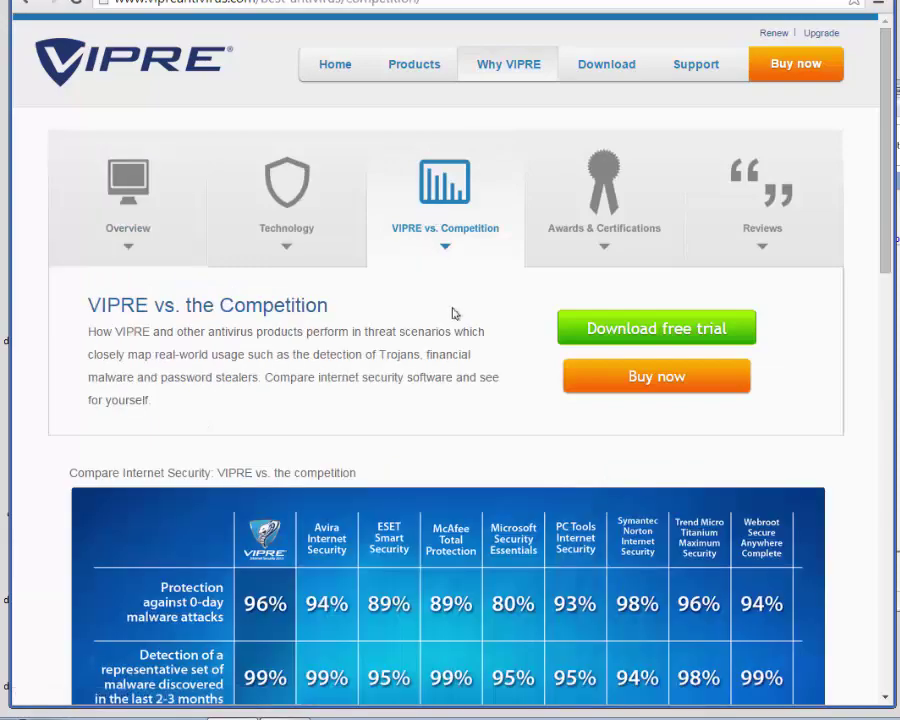
scroll(452, 313, down, 3)
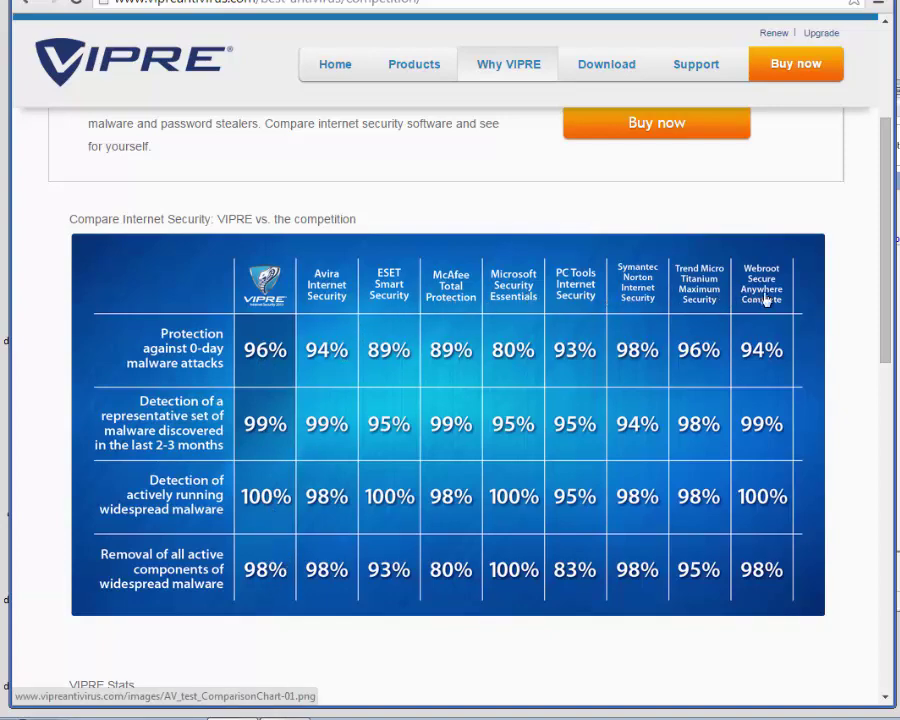
scroll(285, 287, up, 3)
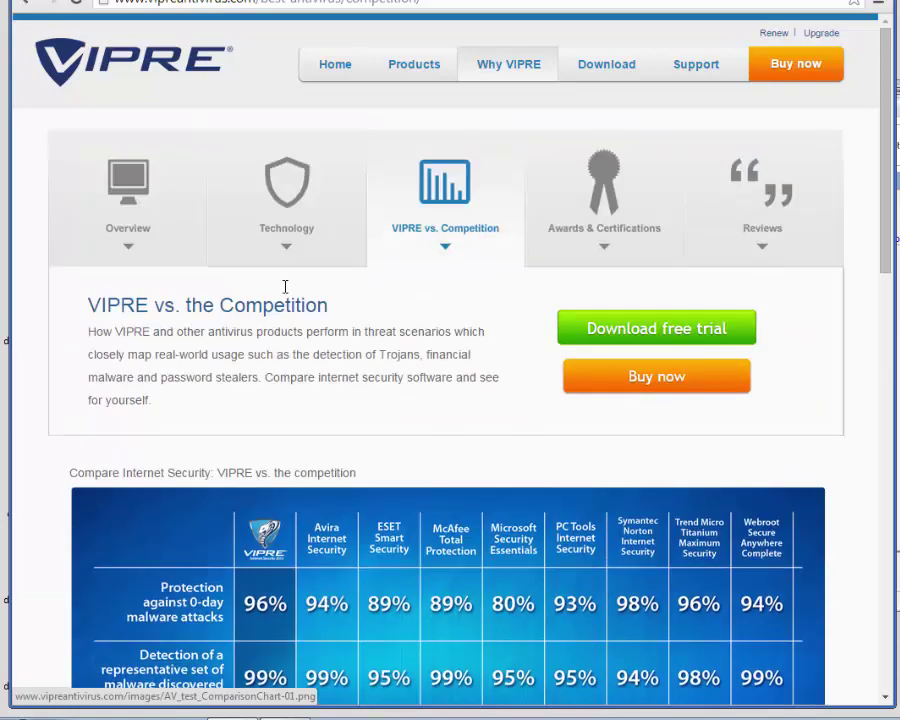
Look over the VIPRE product list and browse the site's home page.
mouse_move(395, 66)
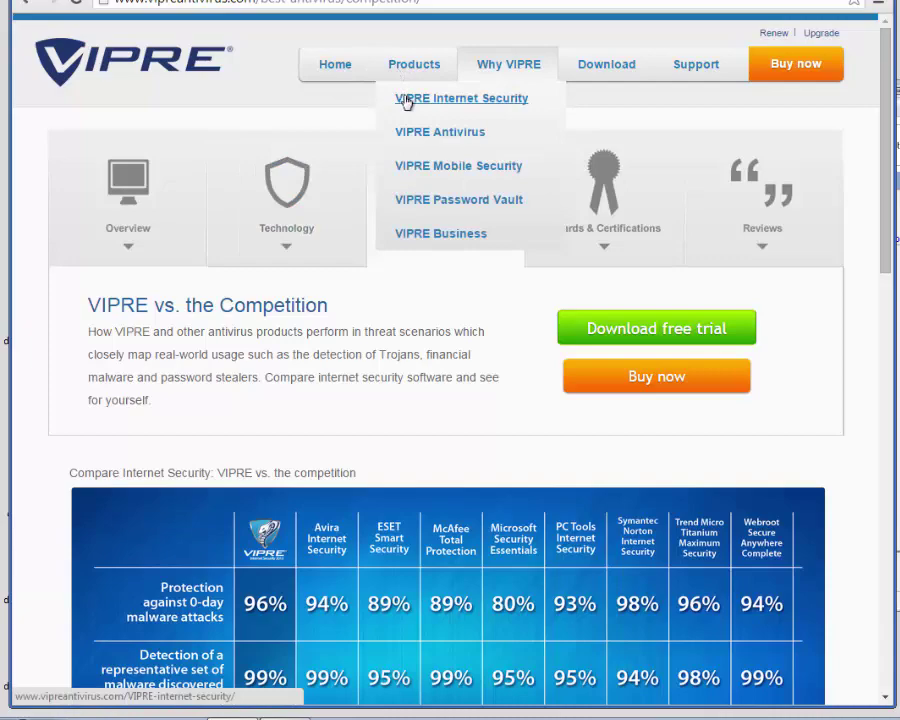
click(345, 66)
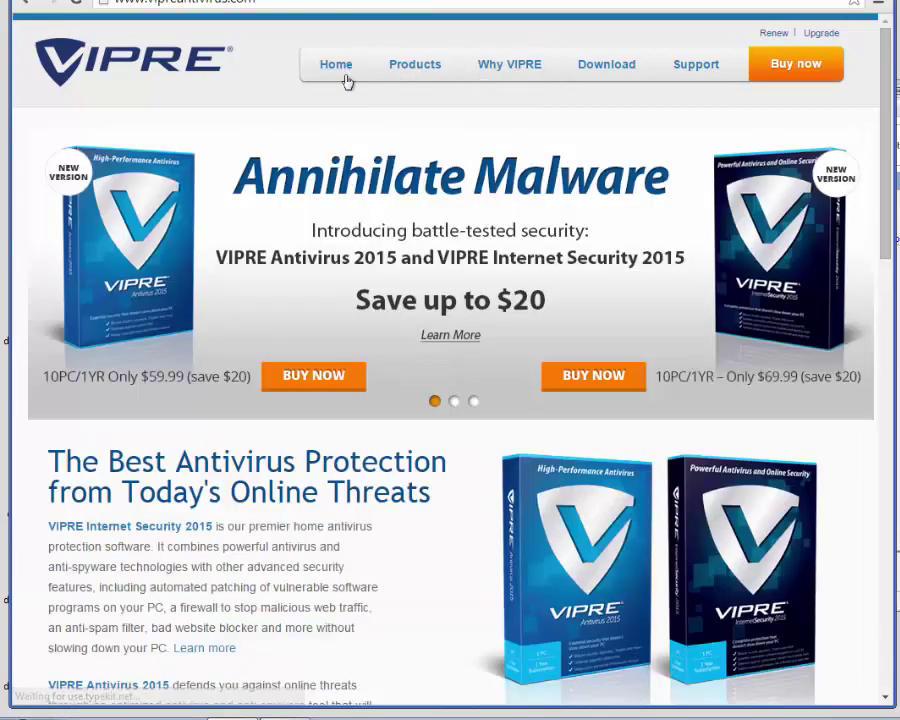
scroll(346, 295, down, 3)
scroll(352, 298, down, 6)
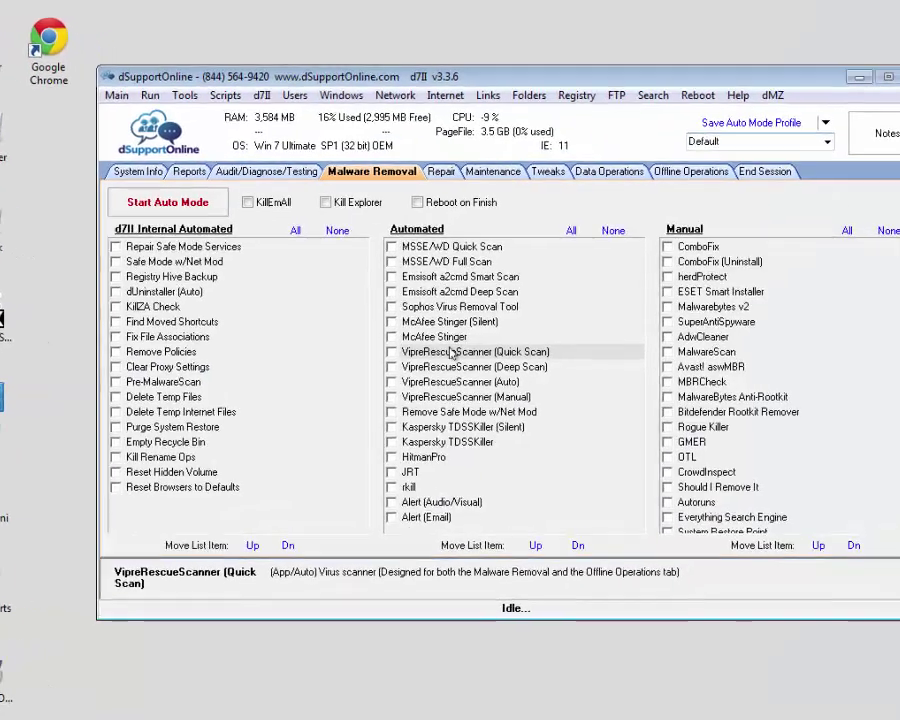
Open the configuration of VipreRescueScanner (Quick Scan) and review its main, download, pre-execution, execution, post-execution and persistent settings.
right_click(455, 345)
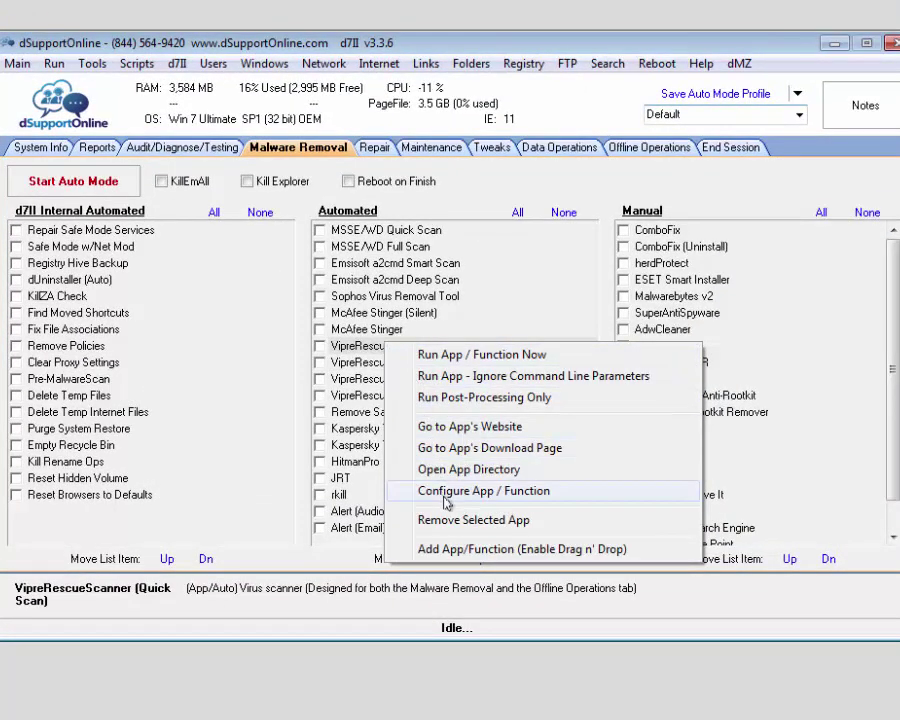
click(446, 491)
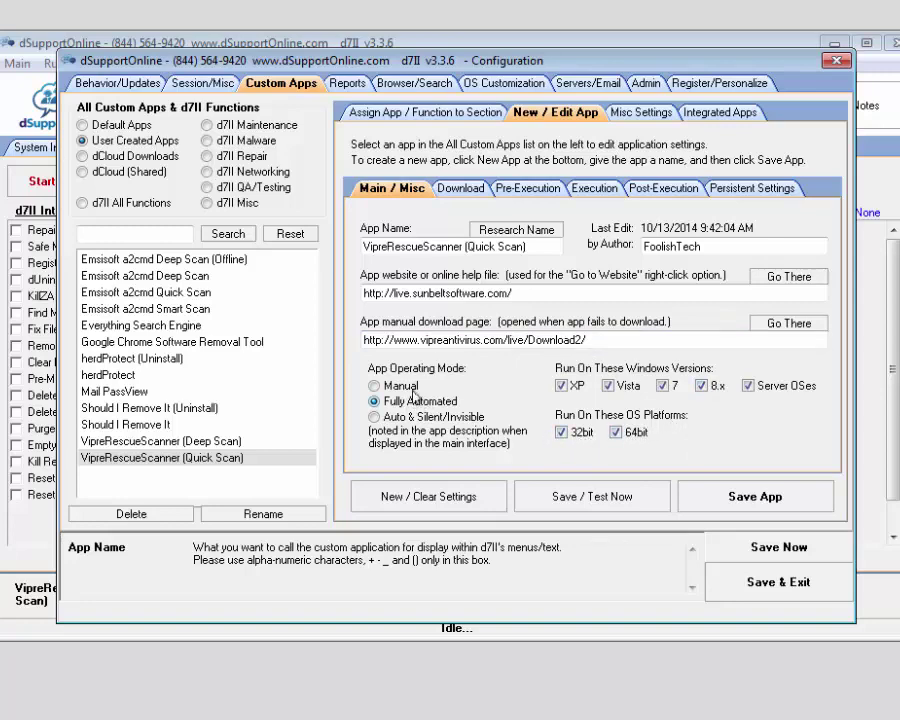
click(457, 190)
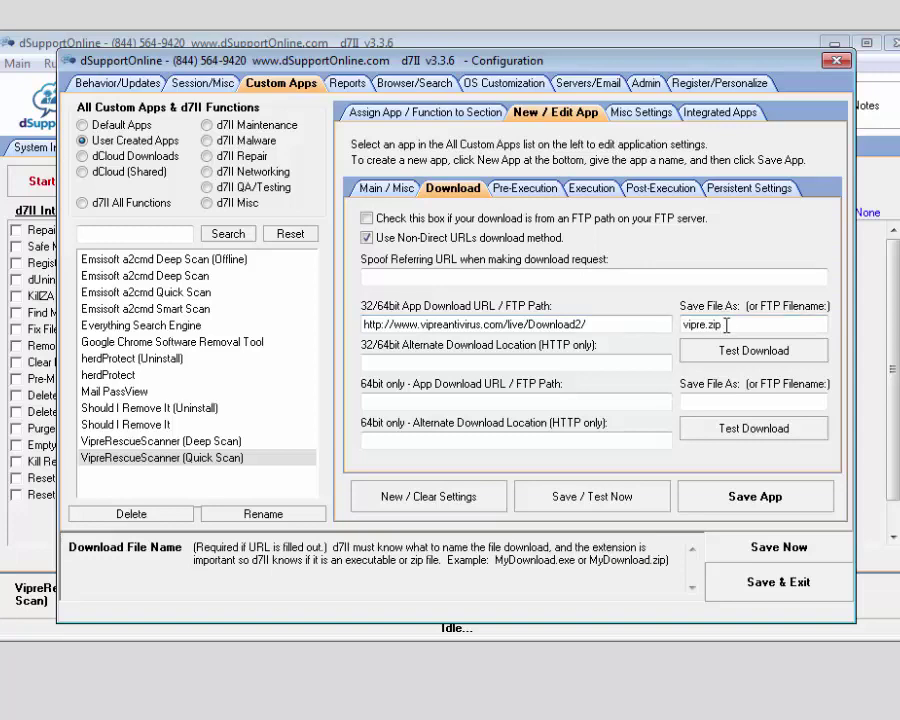
click(518, 192)
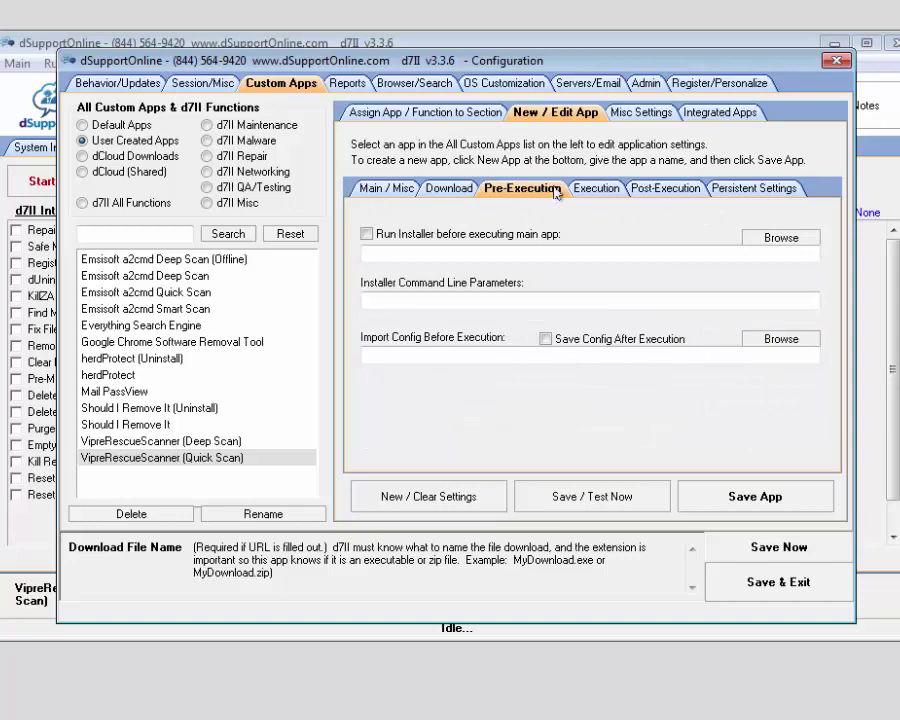
click(592, 189)
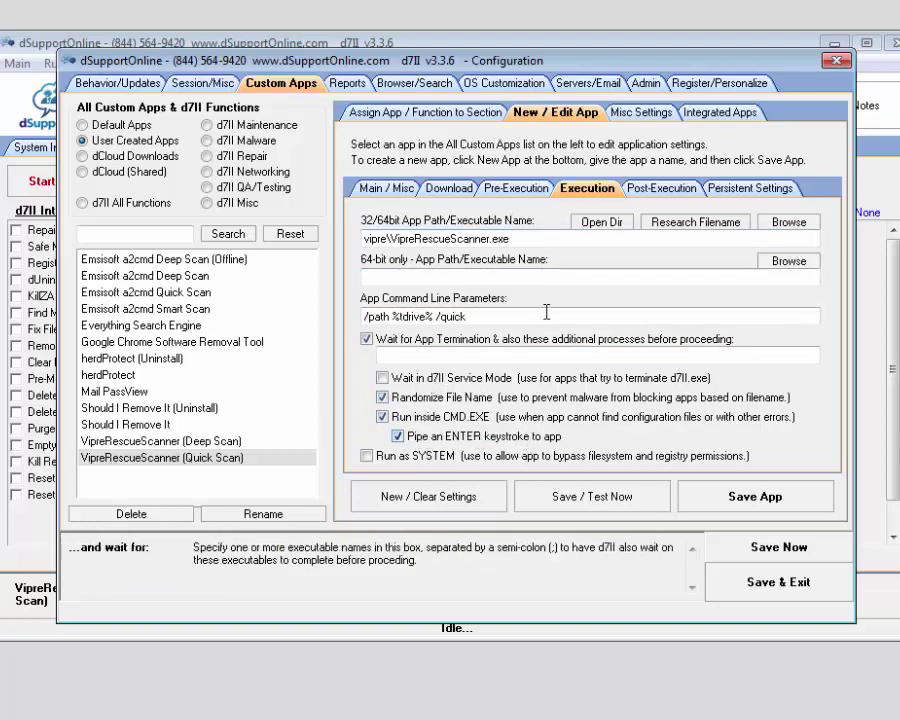
click(650, 193)
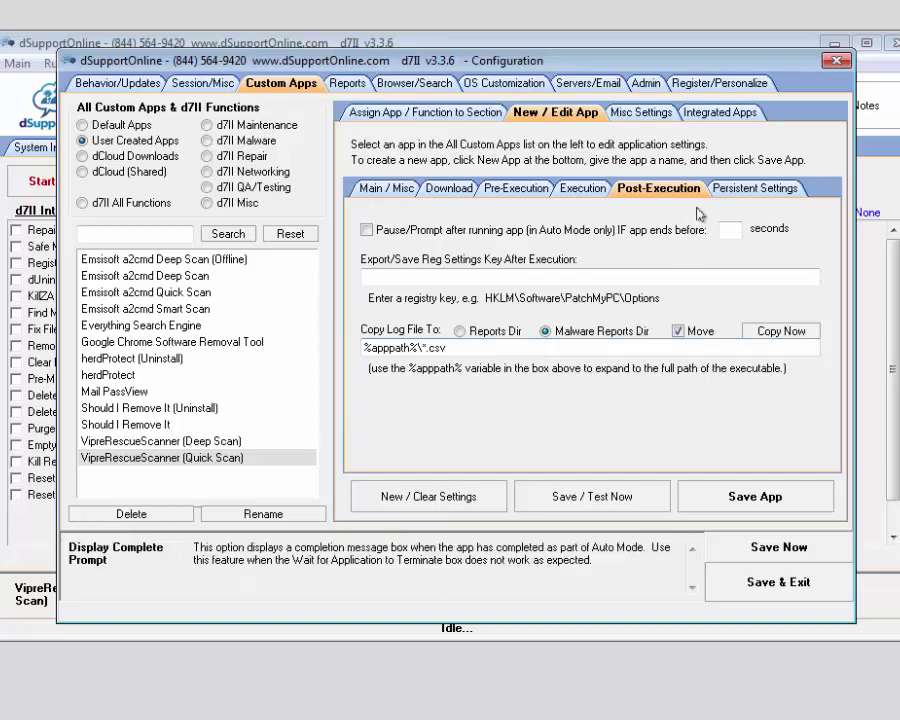
click(724, 188)
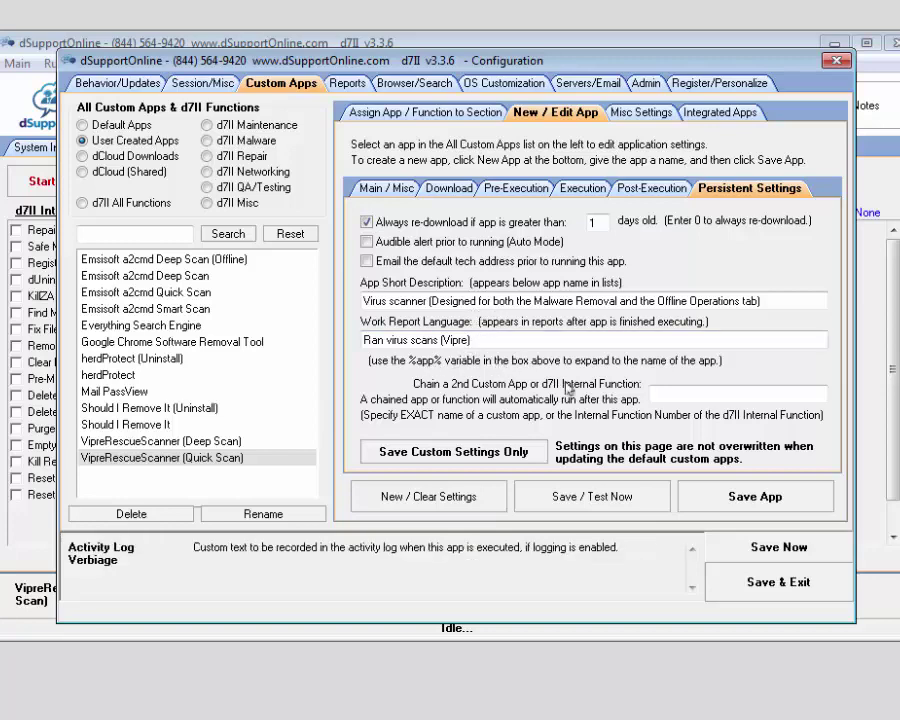
Examine the execution settings and command line parameters of the user-created VipreRescueScanner (Deep Scan) app.
click(582, 188)
click(180, 425)
click(190, 440)
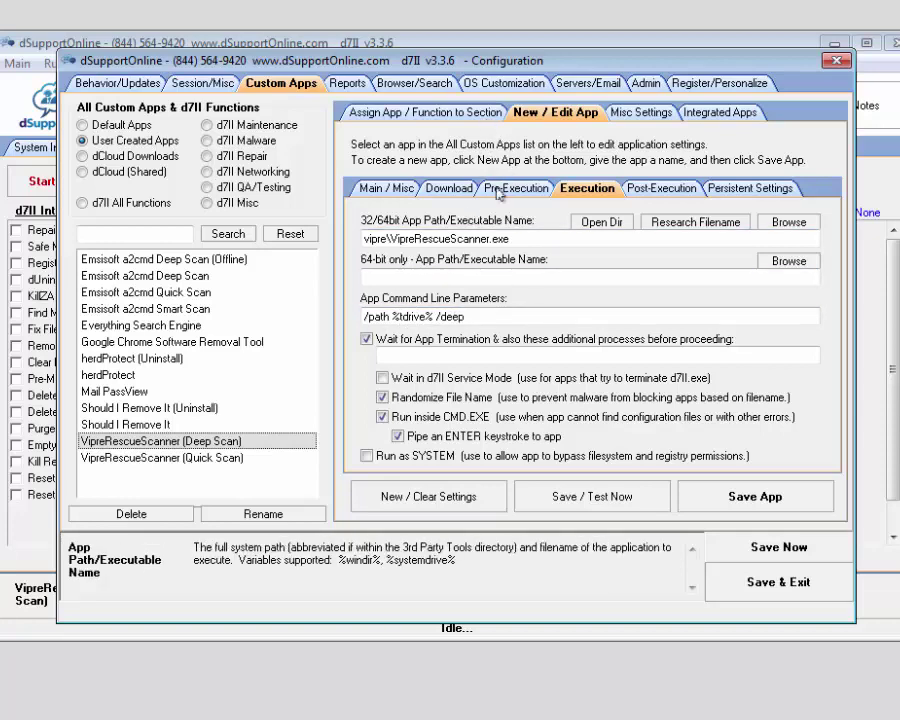
Review the execution settings of the default VipreRescueScanner (Auto) and VipreRescueScanner (Manual) apps and close the configuration.
click(128, 125)
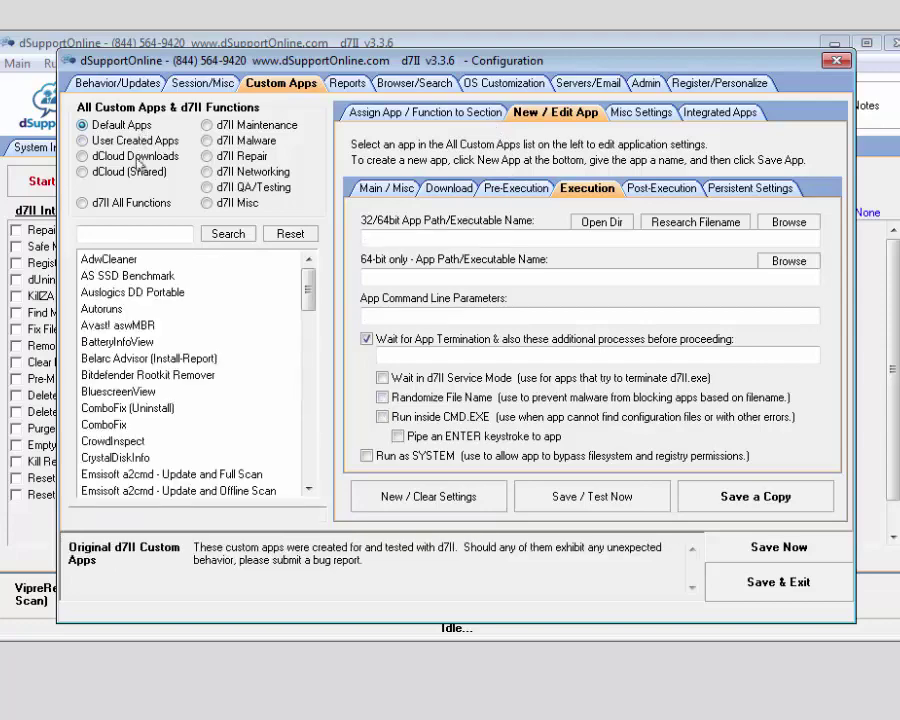
drag(305, 293, 309, 442)
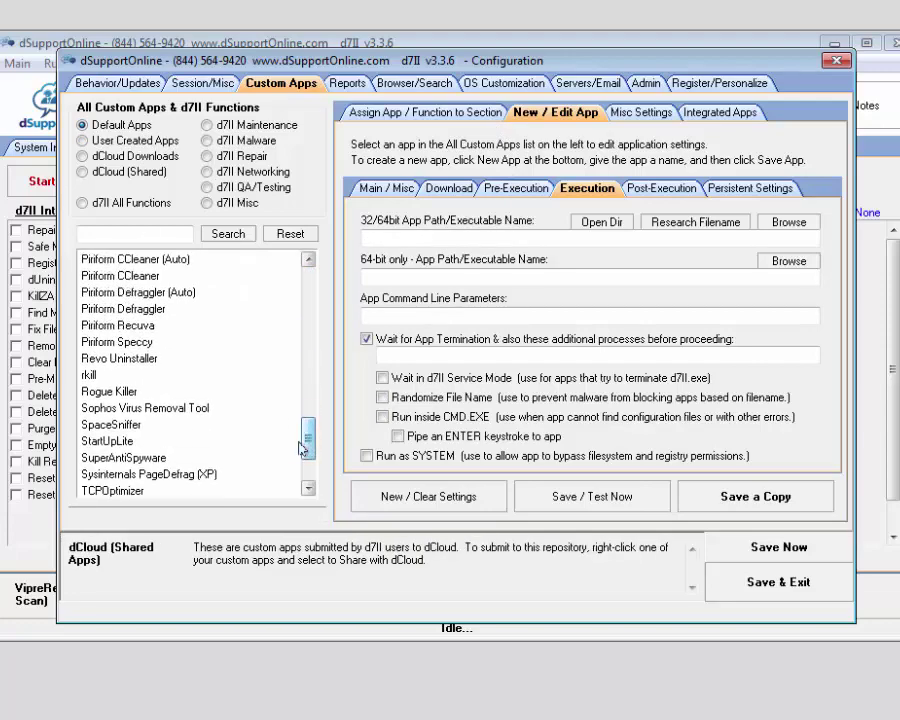
scroll(225, 414, down, 1)
scroll(157, 436, down, 2)
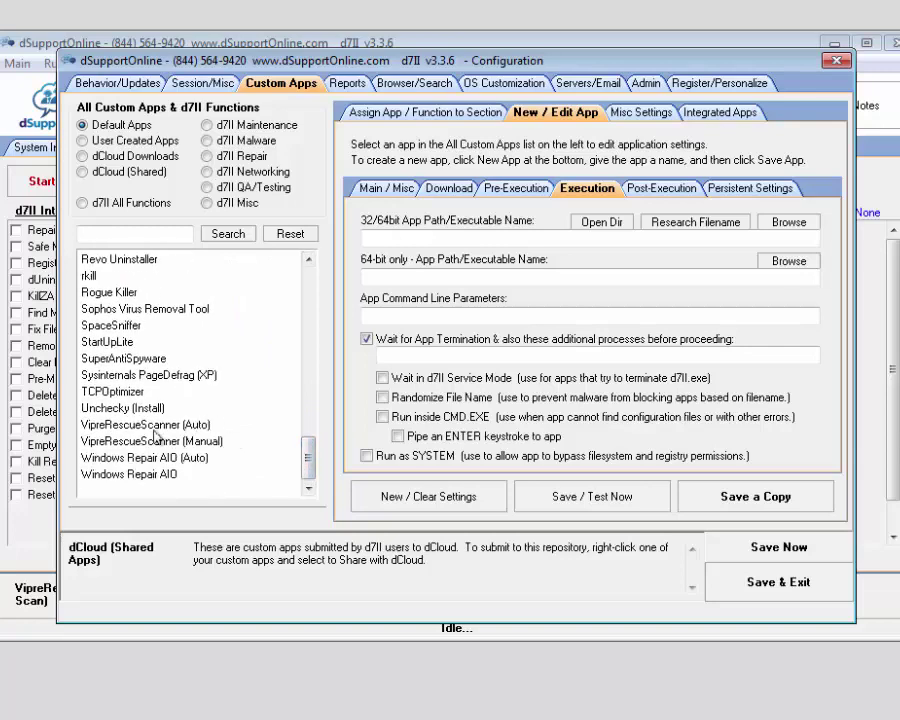
click(152, 427)
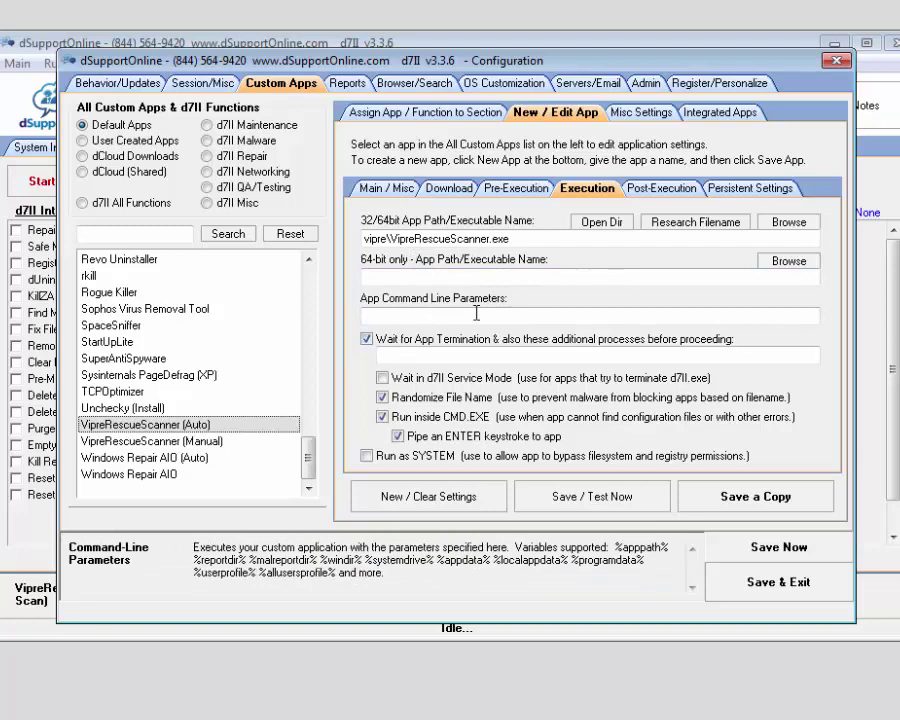
click(396, 436)
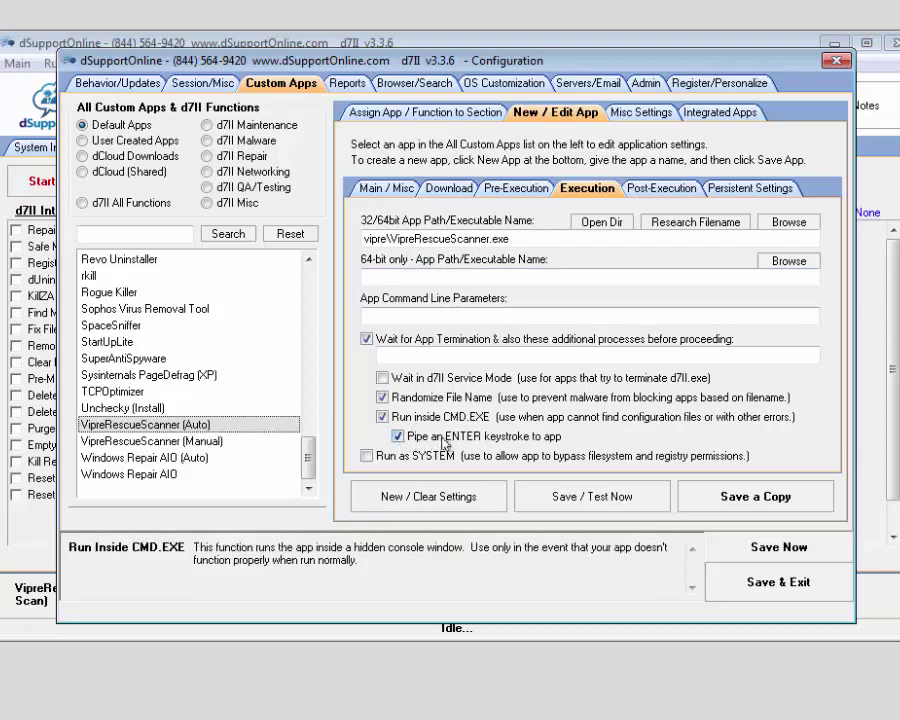
click(235, 442)
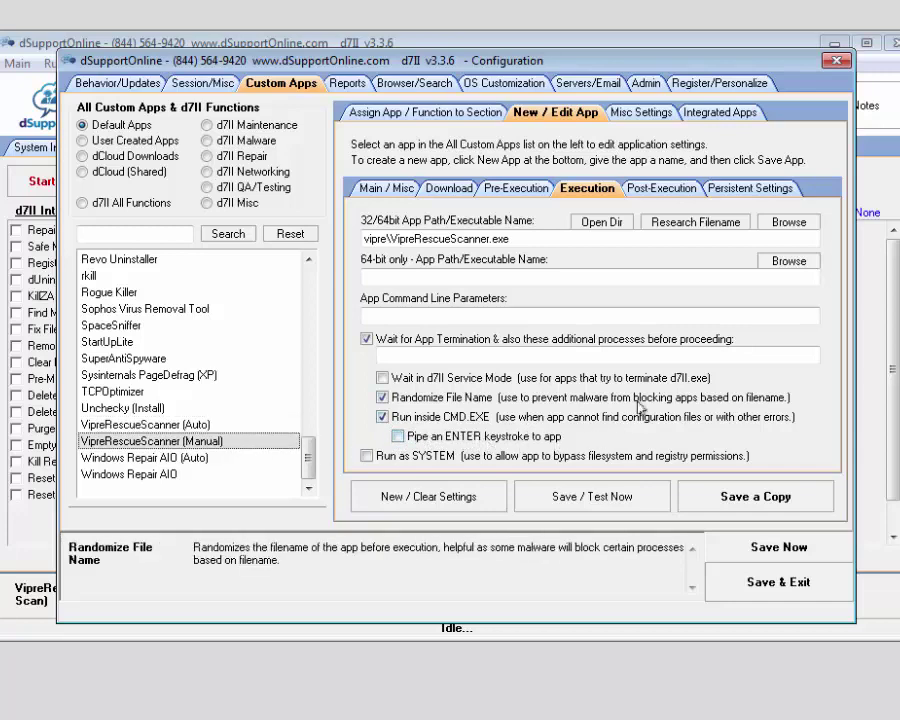
click(834, 62)
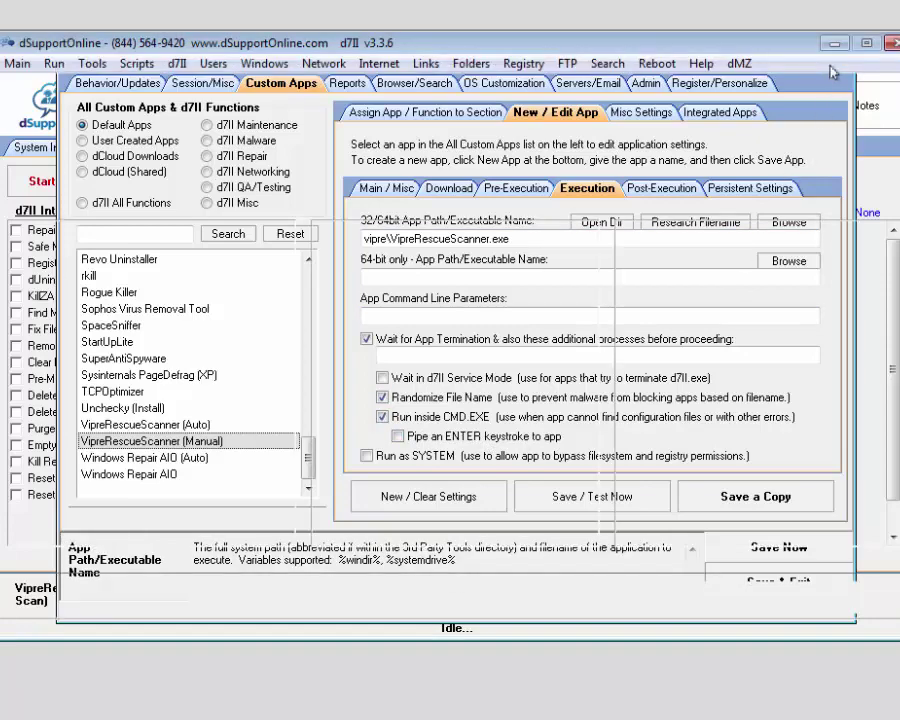